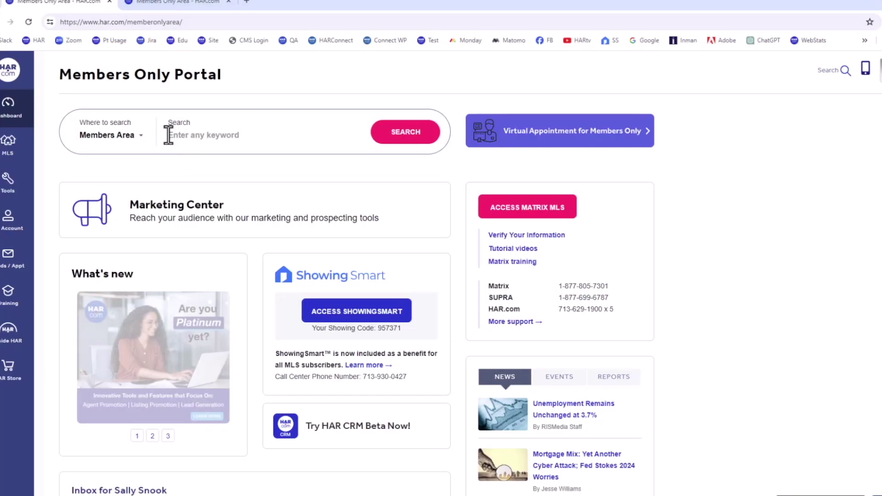
Search the Members Area for 'recommendations' and open the Recommendations page from the results
left_click(168, 134)
type("recomm")
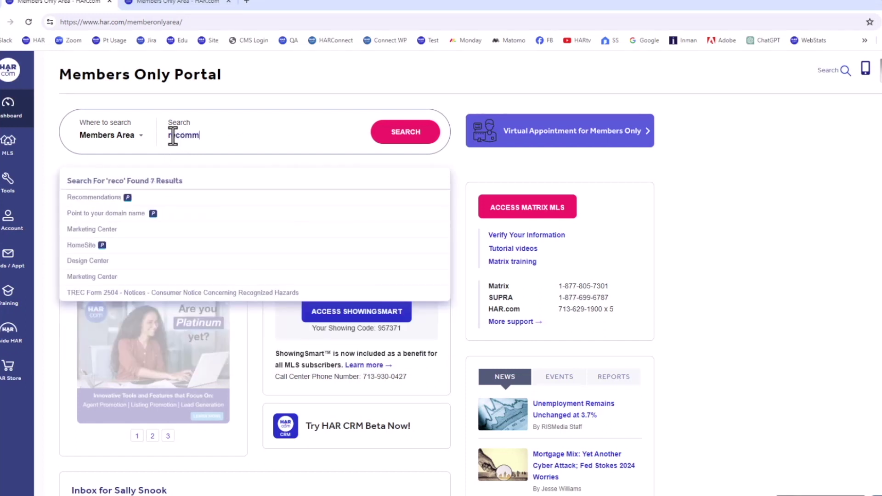
type("endations")
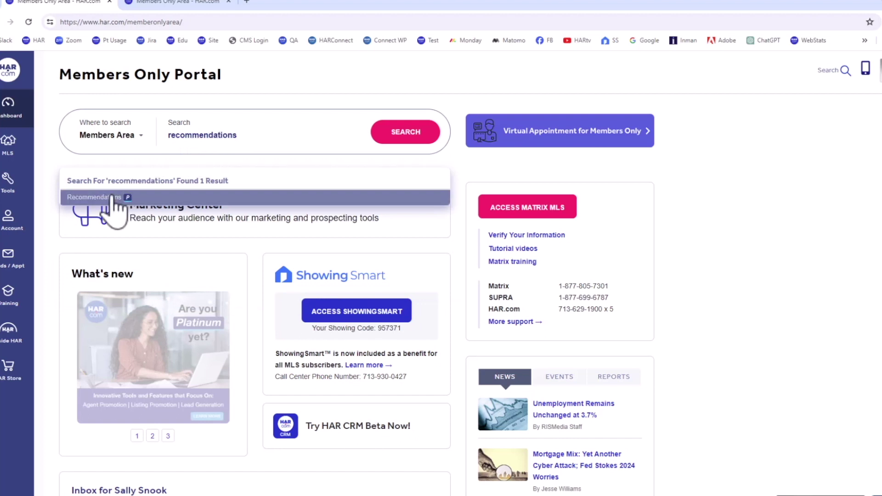
left_click(115, 198)
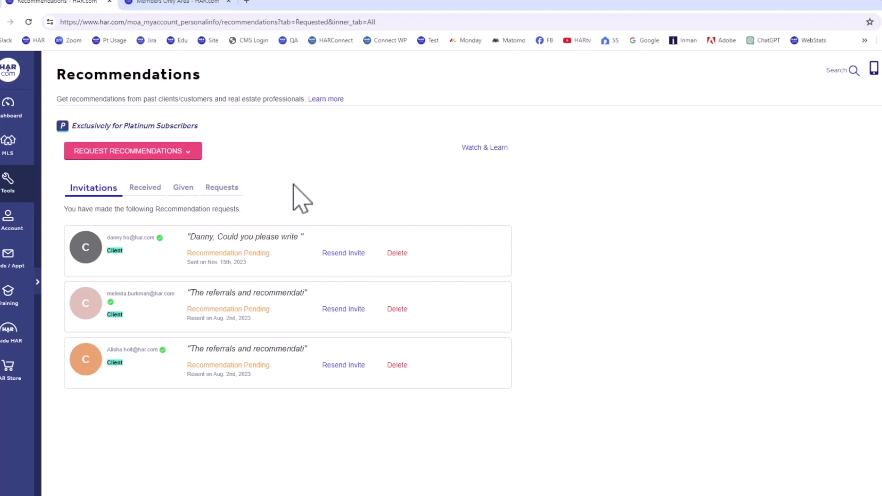
Publish the Aug. 2nd, 2023 received recommendation, then review the Given and Requests lists
left_click(137, 189)
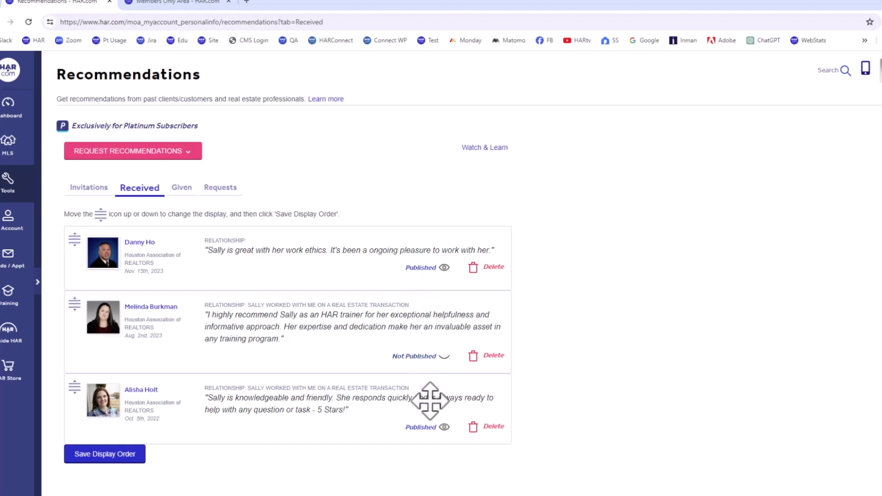
left_click(417, 360)
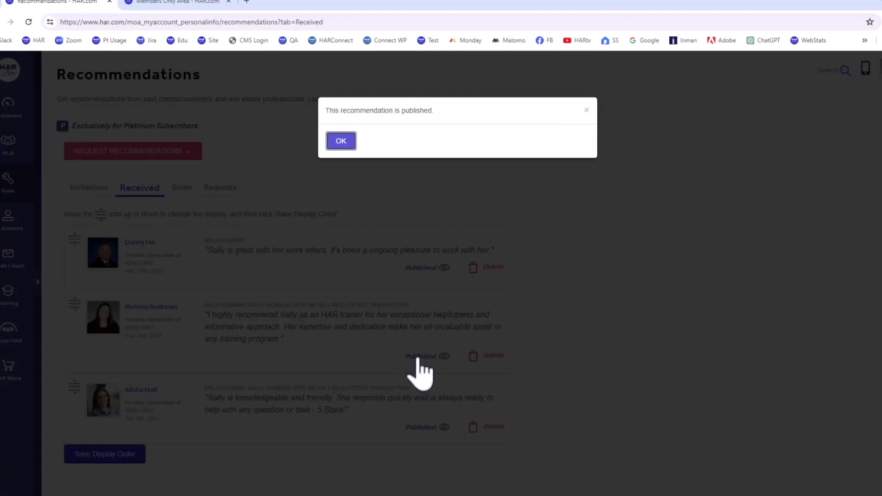
left_click(339, 142)
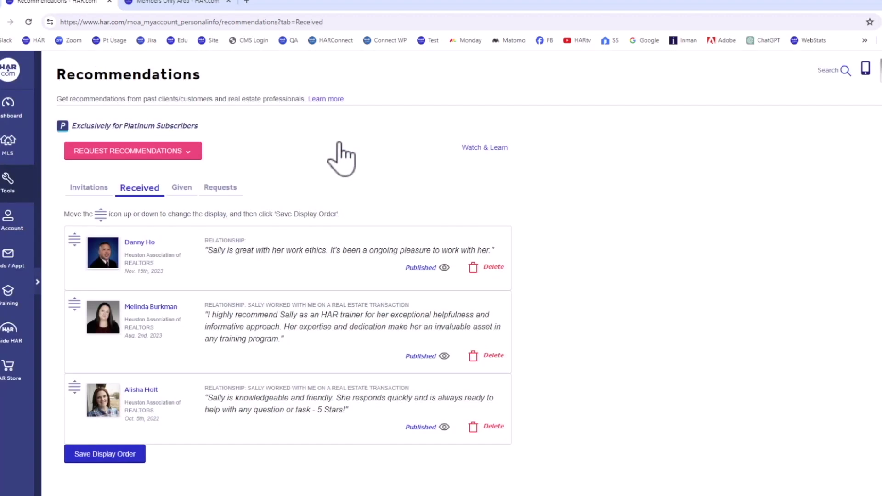
left_click(177, 188)
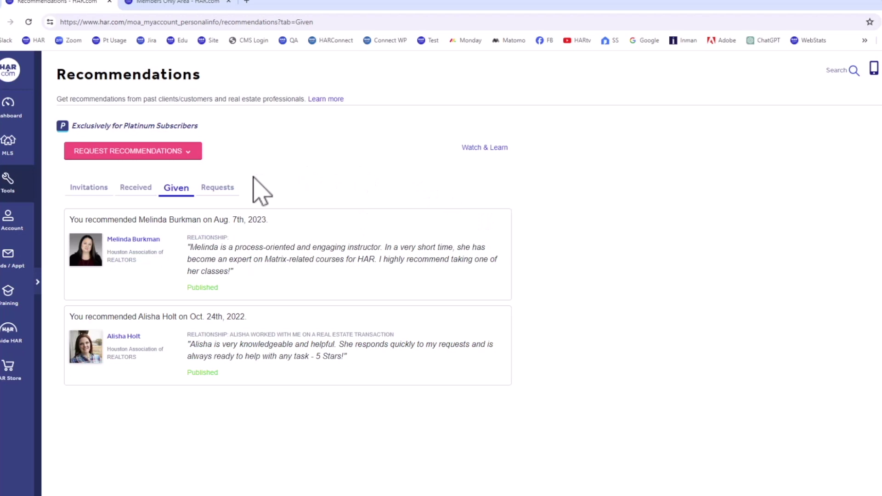
left_click(225, 189)
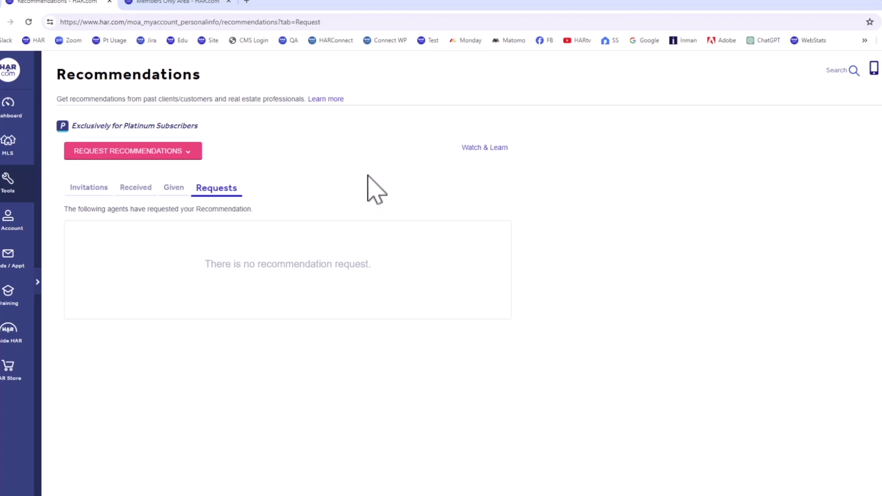
Request a recommendation from colleagues by searching Search Agents for the agent's name
left_click(87, 188)
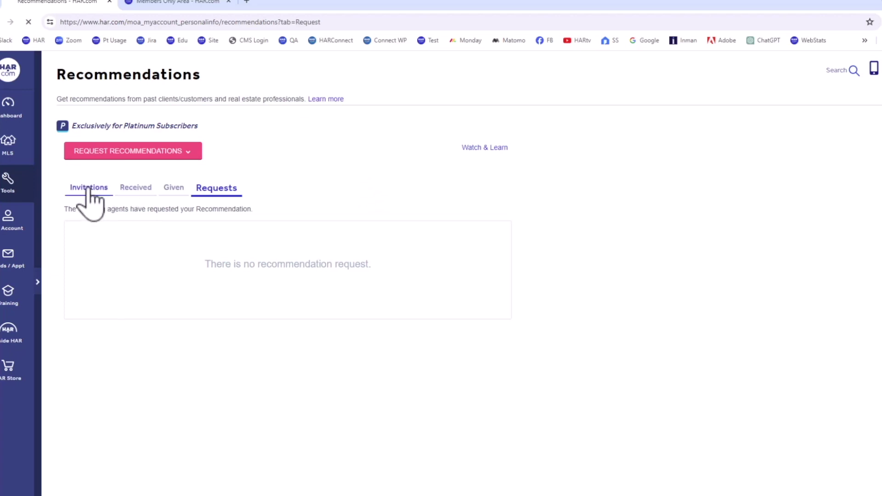
left_click(191, 152)
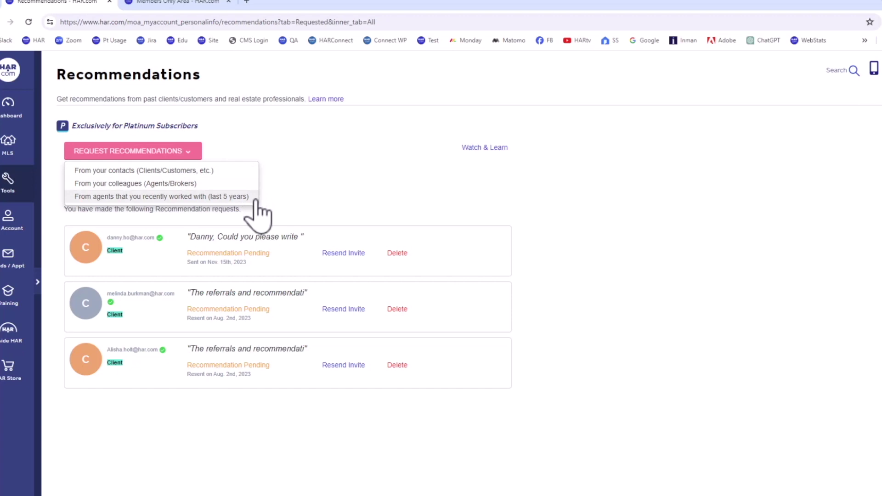
left_click(186, 184)
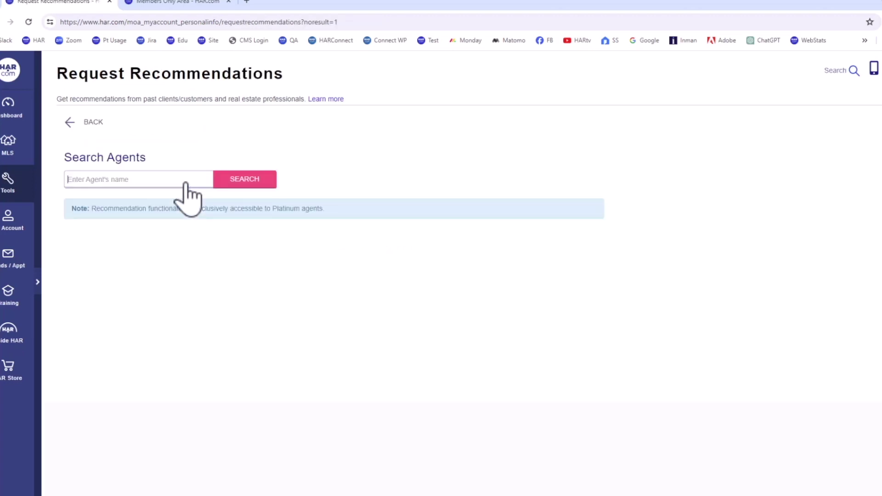
left_click(98, 178)
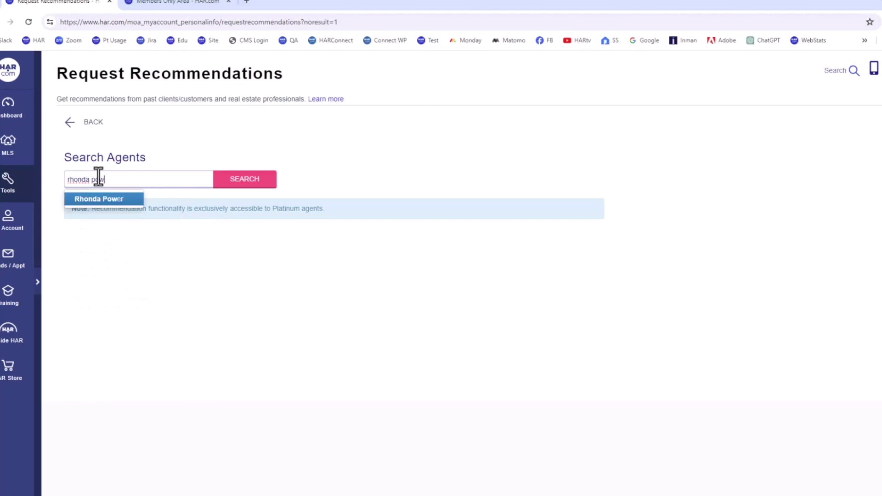
left_click(90, 200)
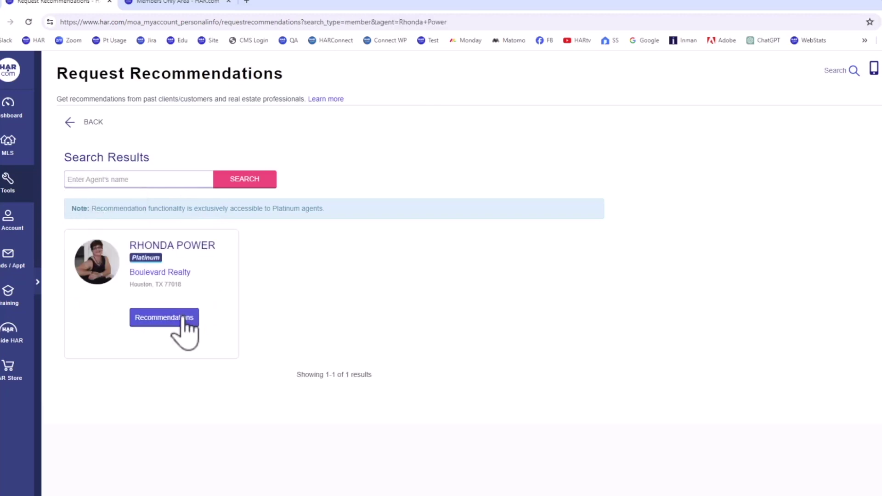
On the agent's profile recommendation form, set the relationship to 'helped me lease a property'
left_click(184, 318)
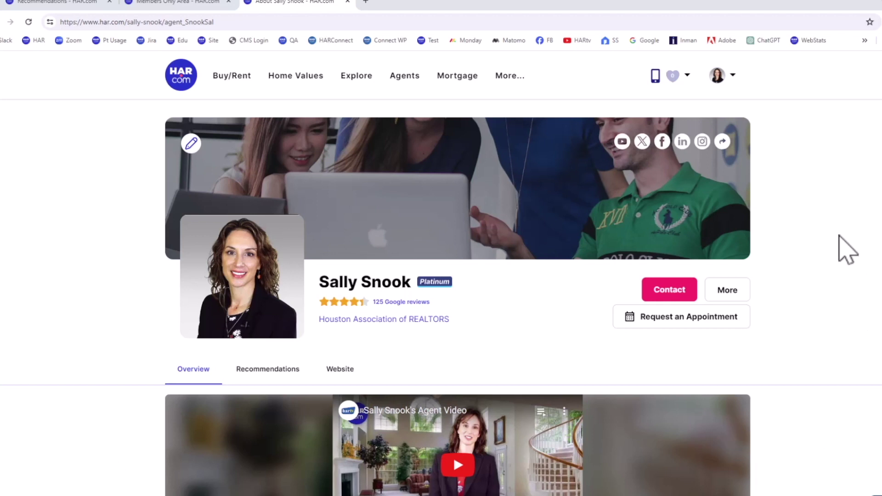
scroll(847, 250, "down", 8)
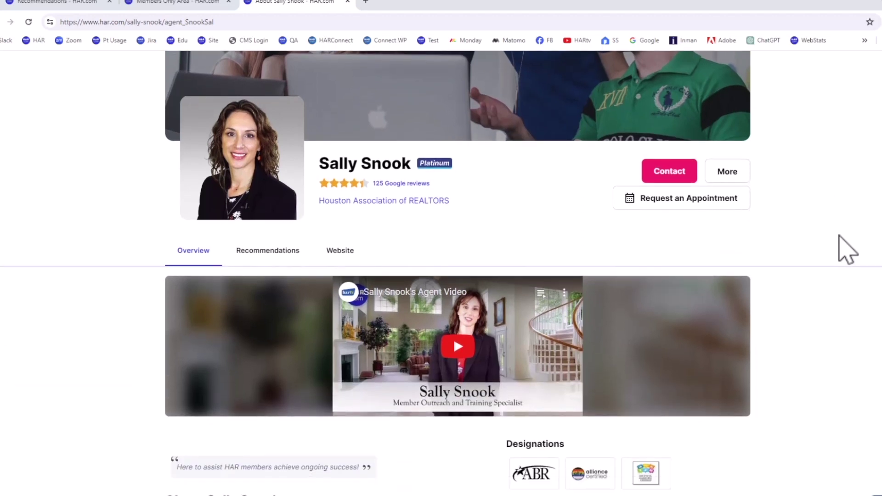
scroll(848, 251, "down", 8)
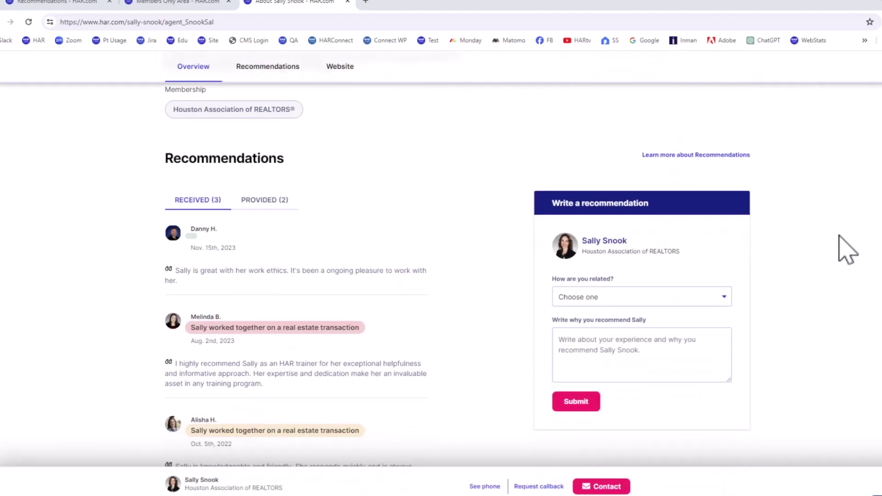
scroll(848, 250, "up", 1)
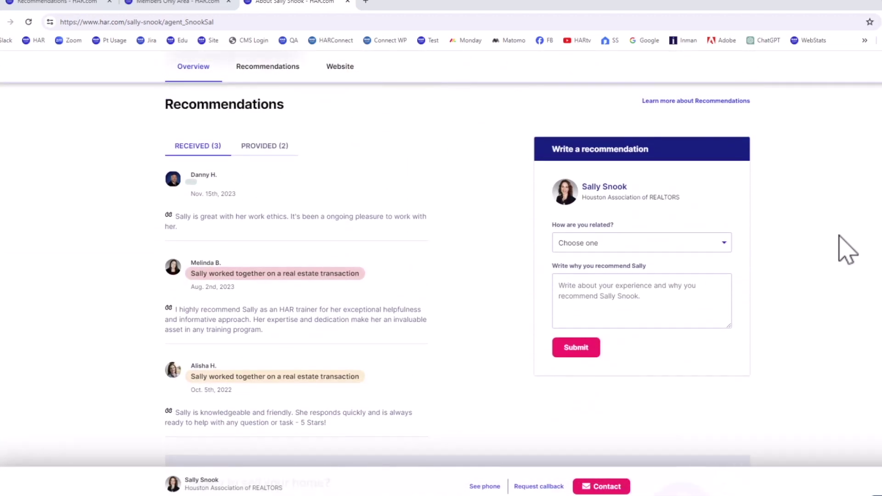
left_click(724, 243)
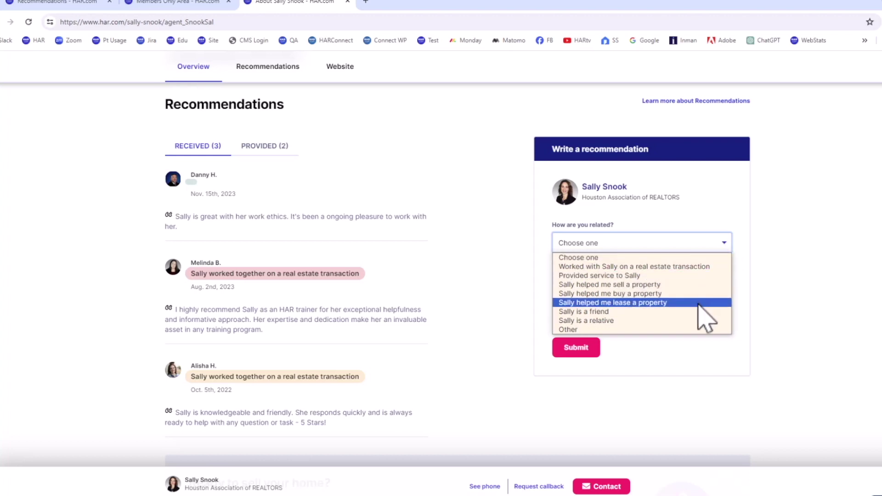
left_click(665, 303)
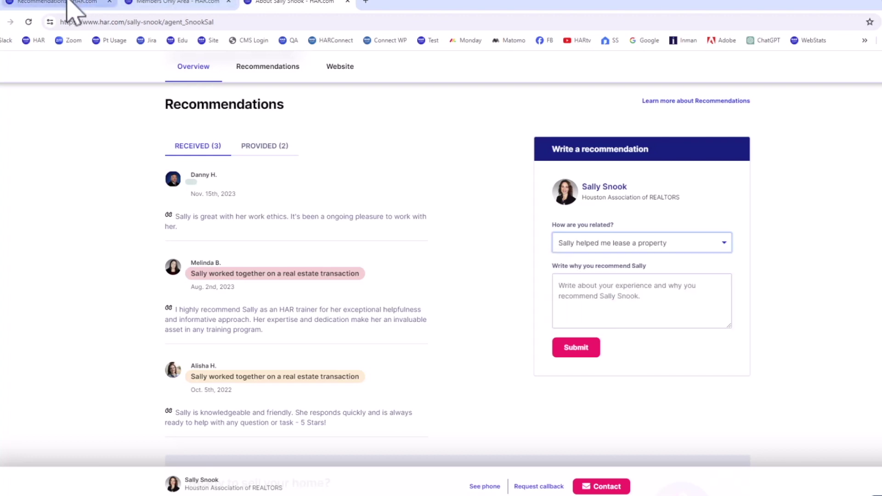
left_click(69, 4)
Recheck received recommendations, then search the members area for 'testimonial' and open Marketing Center
left_click(150, 189)
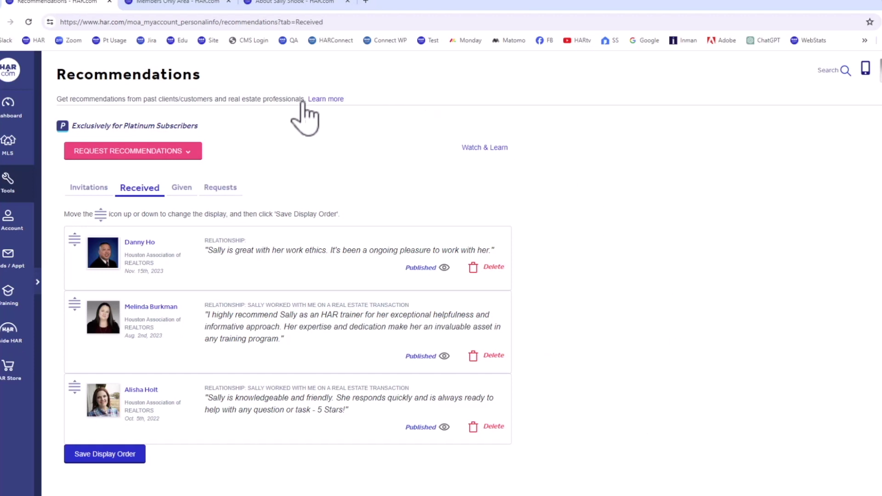
left_click(180, 4)
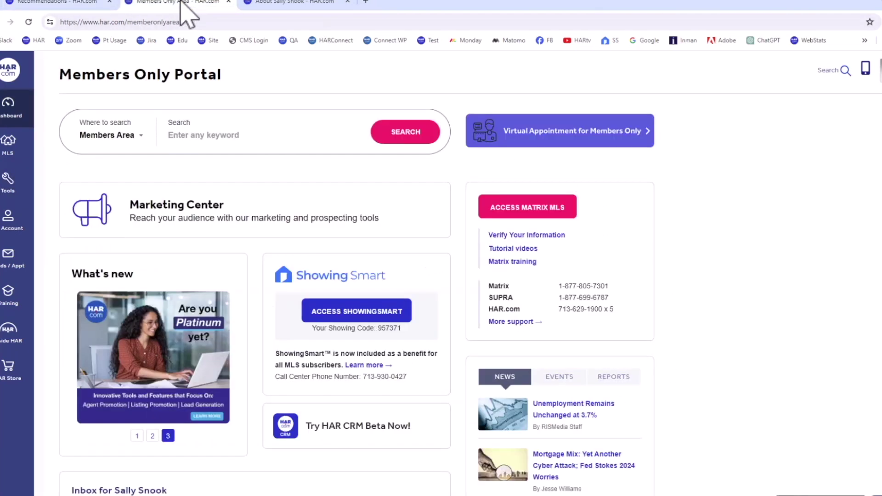
left_click(174, 136)
type("testimonial")
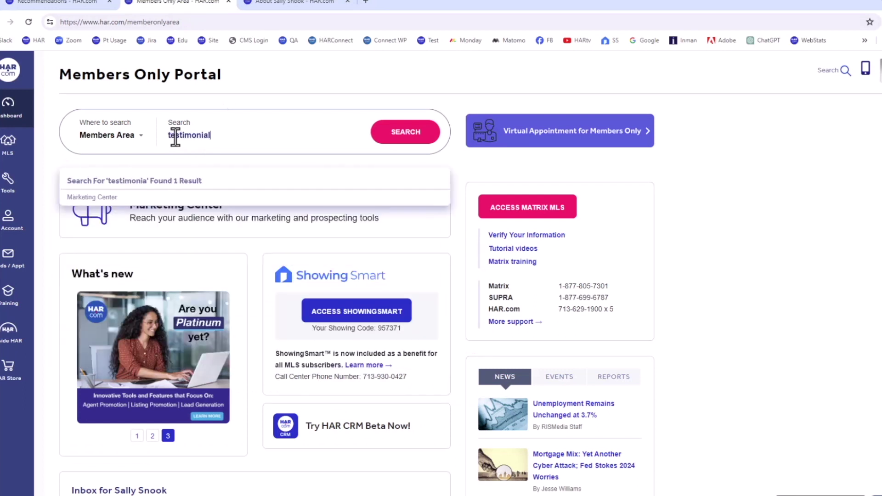
left_click(106, 197)
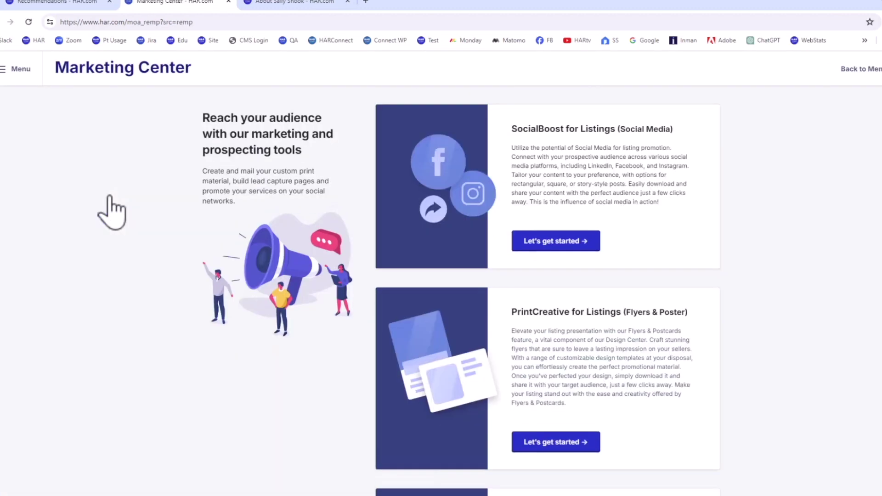
Promote the work-ethics recommendation in TestimonialHub as an orange Square Post and continue to sharing
scroll(835, 292, "down", 8)
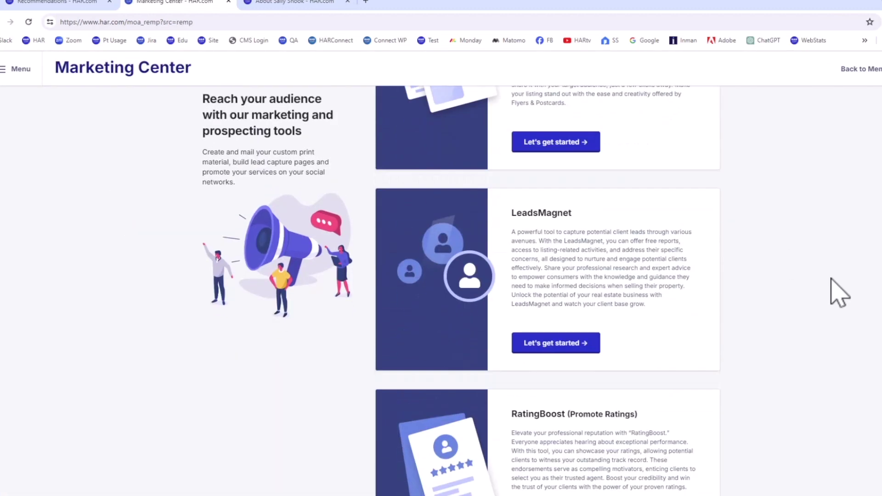
scroll(835, 292, "down", 7)
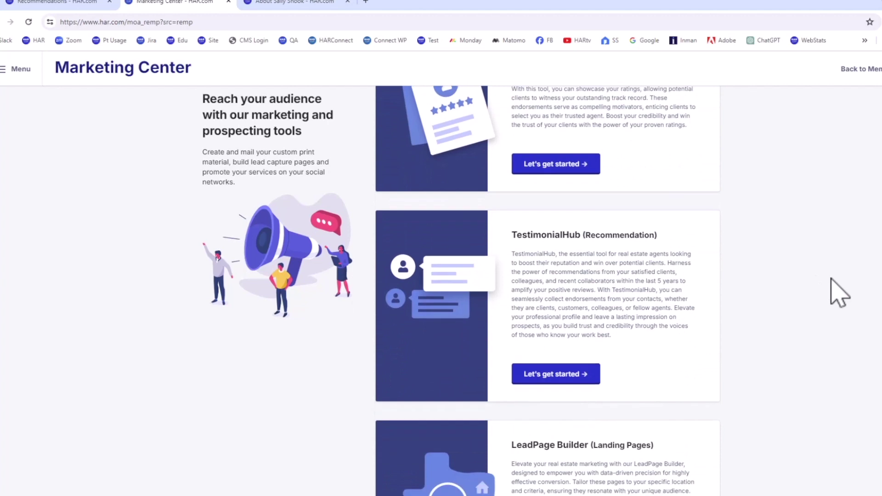
left_click(544, 309)
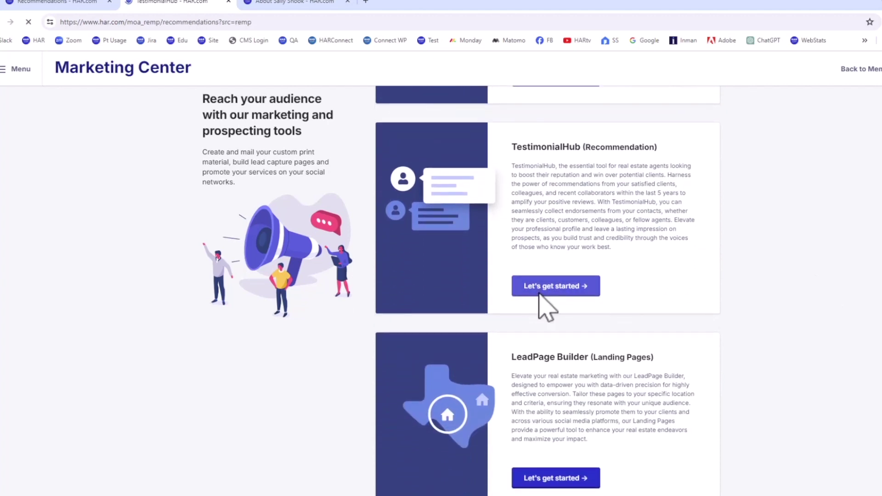
left_click(725, 162)
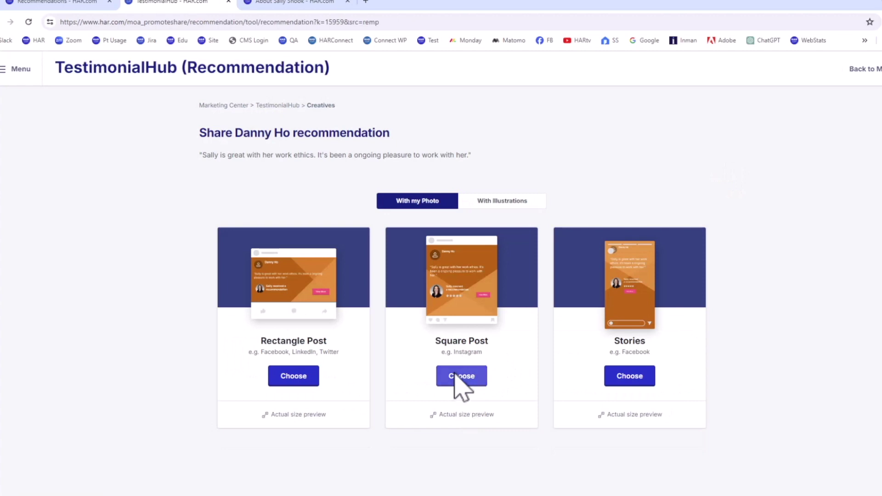
left_click(457, 376)
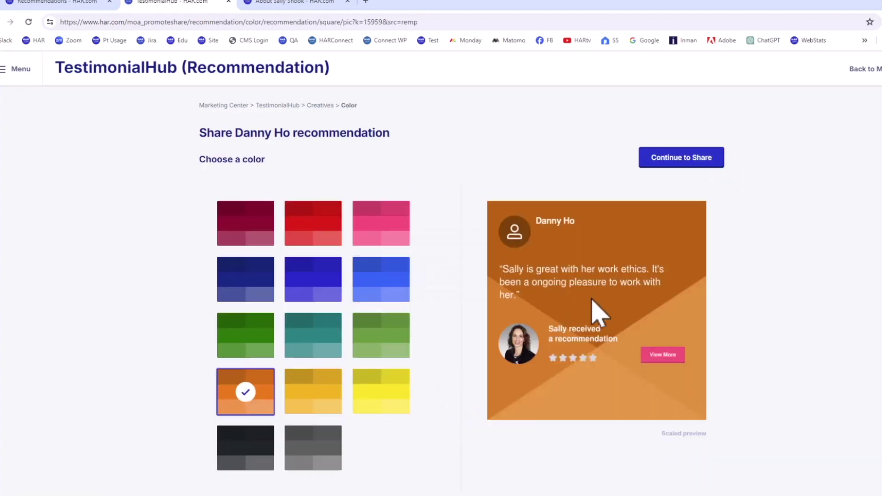
left_click(687, 161)
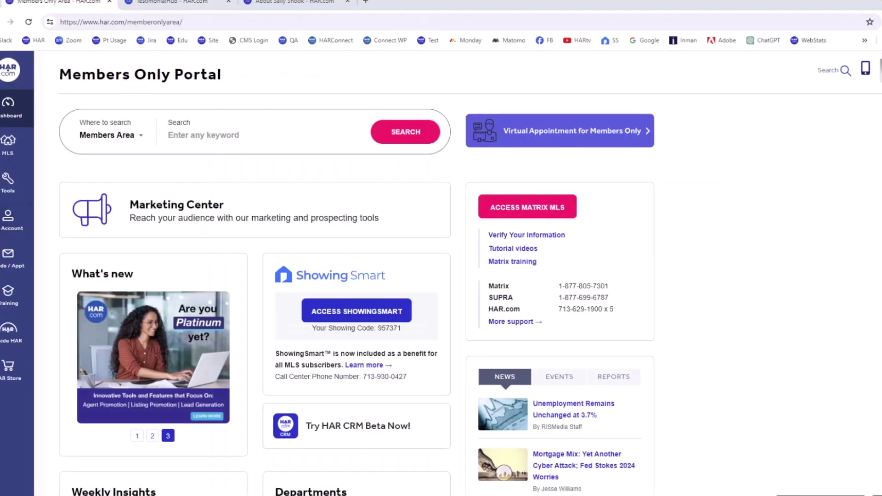
Reopen the Recommendations page via a 'recommendations' search, then return to the agent's public profile
left_click(170, 134)
type("recommendations")
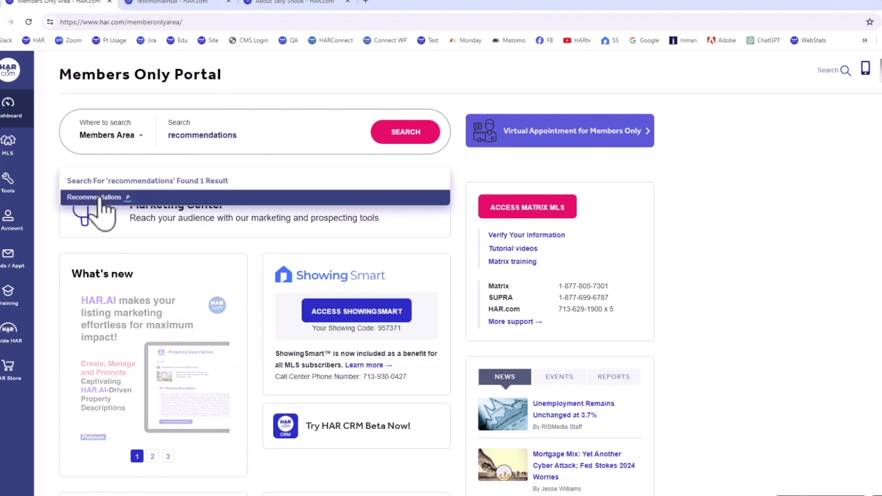
left_click(99, 197)
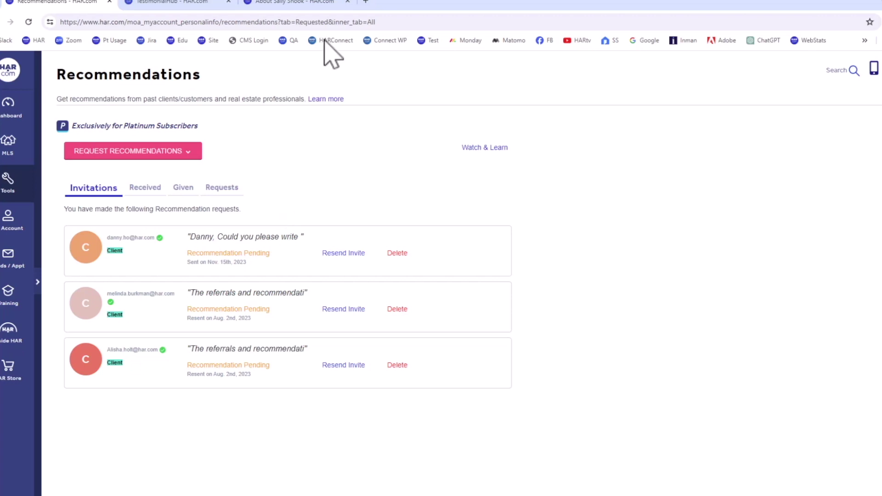
left_click(315, 2)
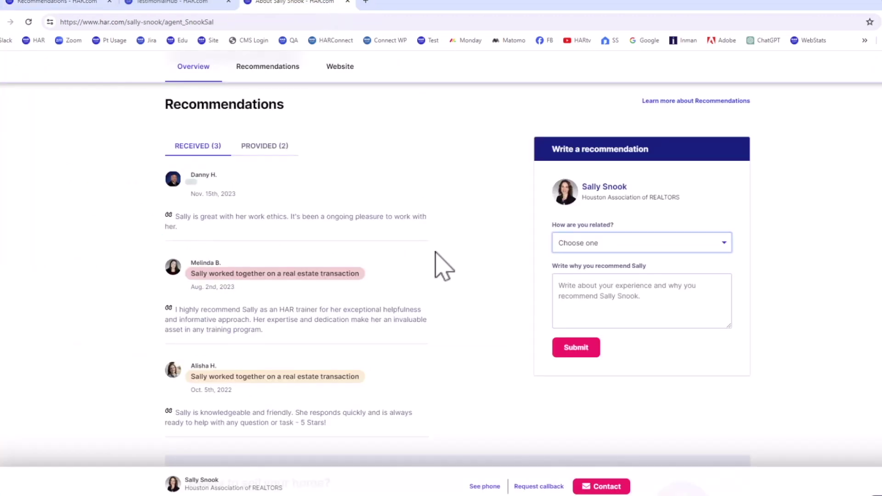